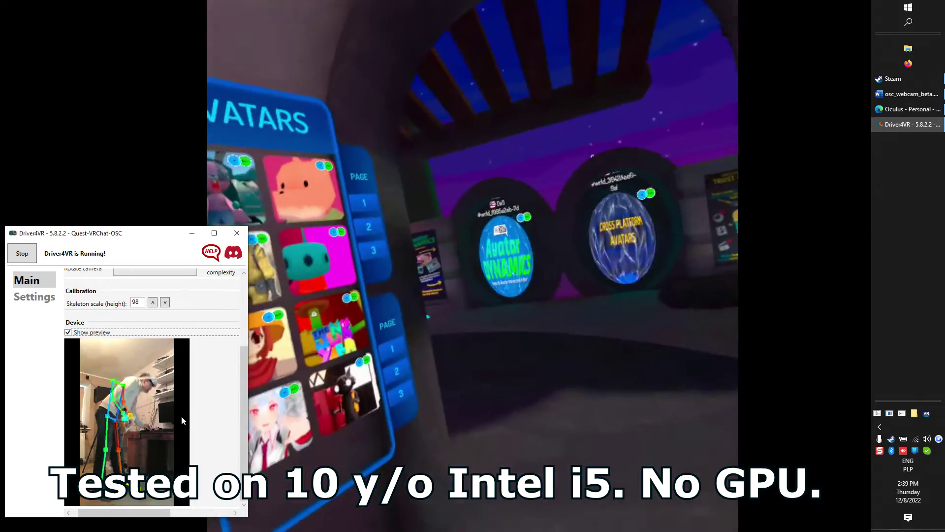
{"action": "left_click_drag", "start_coordinate": [247, 416], "coordinate": [211, 415]}
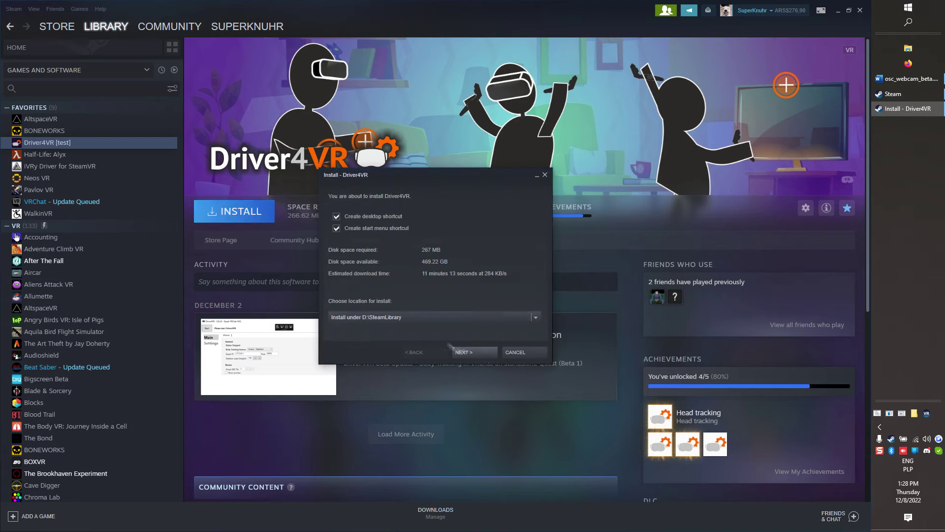
Install Driver4VR under D:\SteamLibrary with both the desktop and start menu shortcuts
{"action": "left_click", "coordinate": [484, 352]}
{"action": "left_click", "coordinate": [483, 351]}
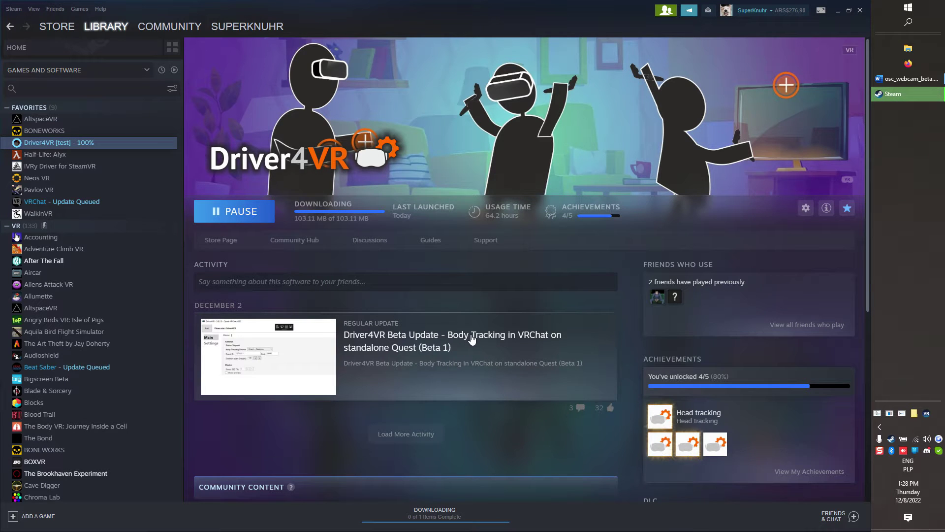
Launch Driver4VR in the Quest / OSC / VRChat Beta mode, allowing the Steam Client Service and closing the installer message
{"action": "left_click", "coordinate": [241, 212]}
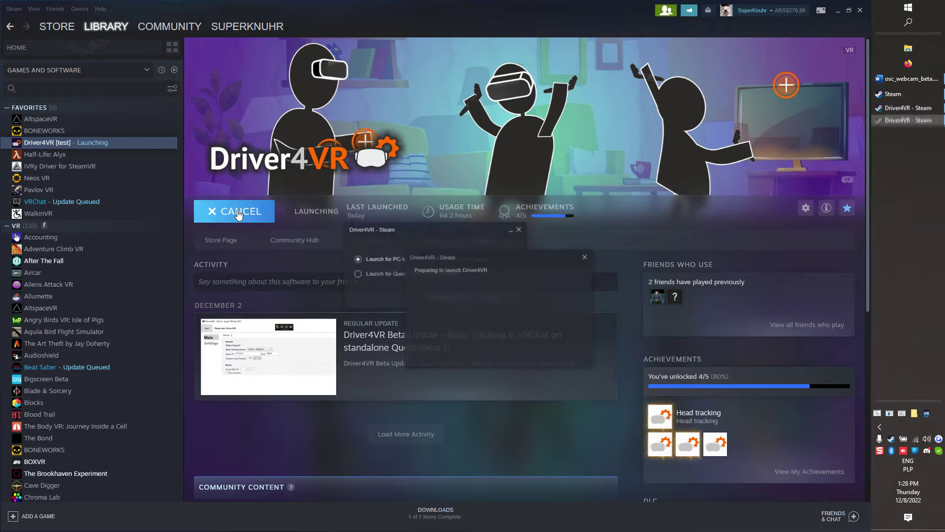
{"action": "left_click", "coordinate": [358, 274]}
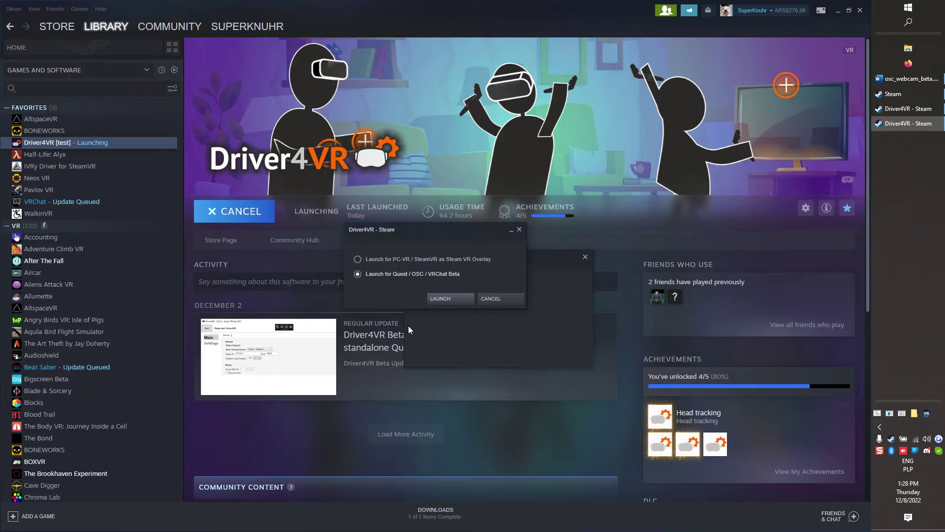
{"action": "left_click", "coordinate": [446, 299]}
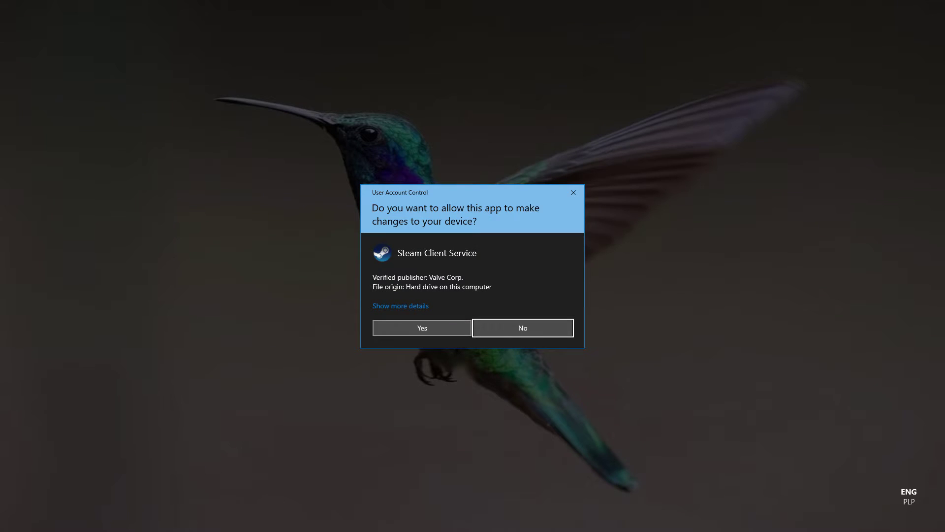
{"action": "left_click", "coordinate": [427, 327]}
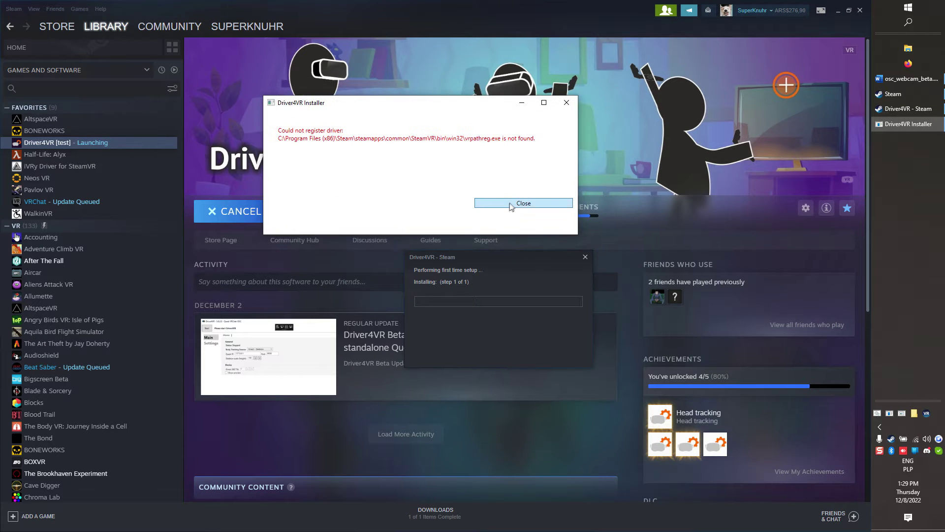
{"action": "left_click", "coordinate": [514, 204]}
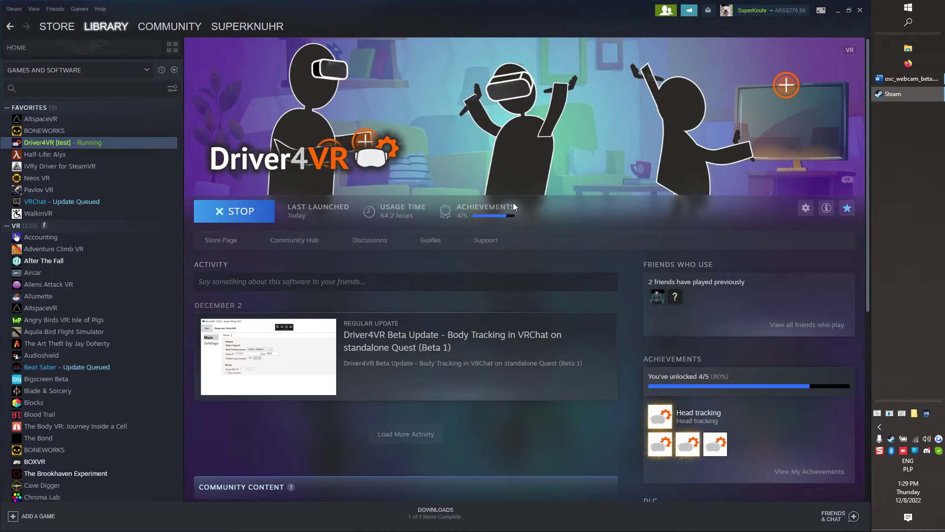
Bring up the Driver4VR window, reposition it, and set the body tracking source to Webcam - Deep Learning
{"action": "left_click_drag", "start_coordinate": [243, 13], "coordinate": [247, 224]}
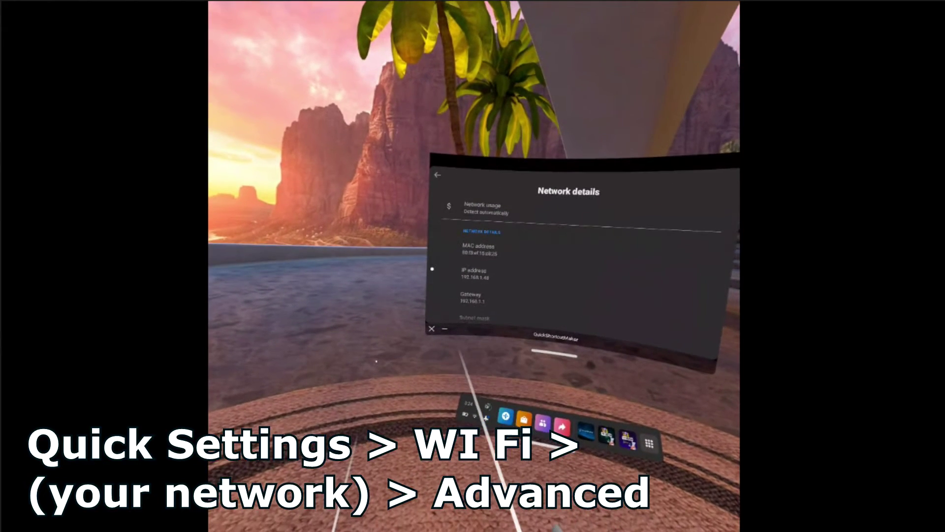
{"action": "key", "text": "alt+Tab"}
{"action": "key", "text": "alt+Tab"}
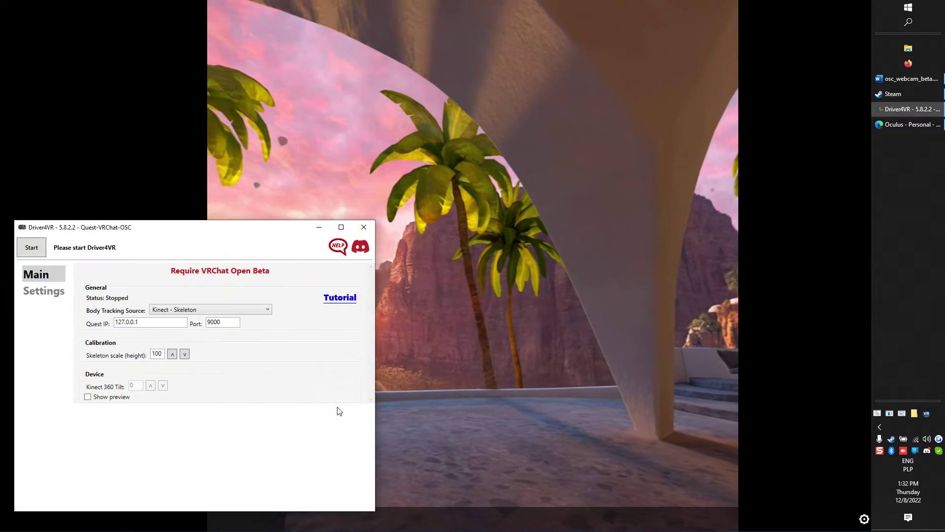
{"action": "left_click_drag", "start_coordinate": [197, 226], "coordinate": [184, 215]}
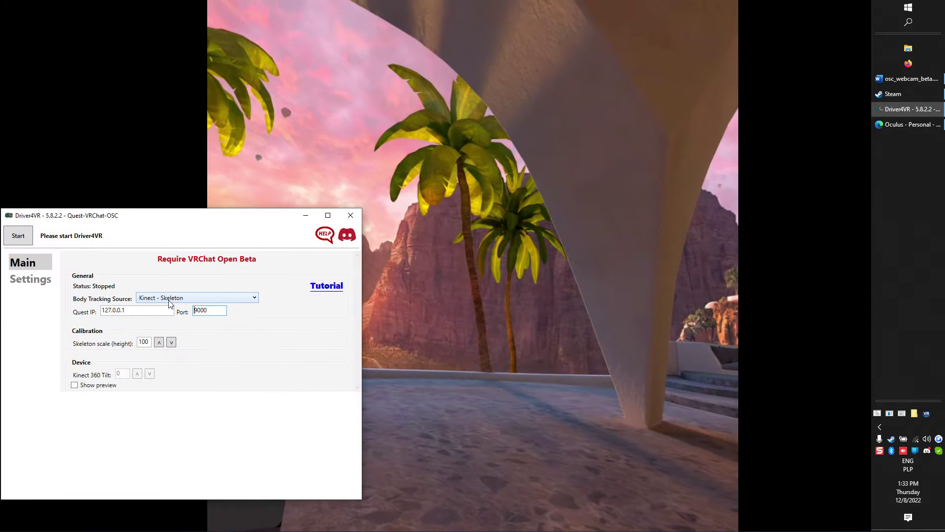
{"action": "left_click", "coordinate": [169, 300]}
{"action": "left_click", "coordinate": [168, 322]}
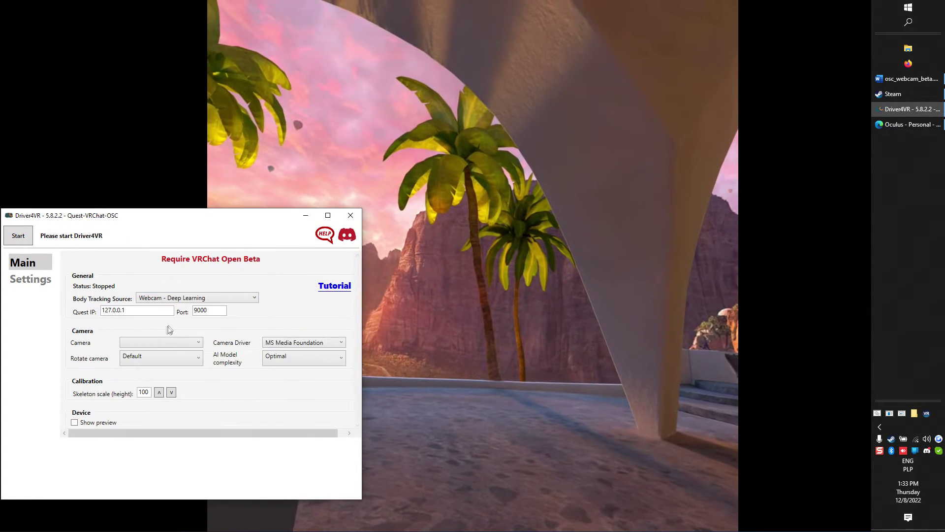
Set the Quest IP to 192.168.1.48
{"action": "key", "text": "BackSpace"}
{"action": "key", "text": "BackSpace"}
{"action": "key", "text": "BackSpace"}
{"action": "key", "text": "BackSpace"}
{"action": "key", "text": "BackSpace"}
{"action": "key", "text": "BackSpace"}
{"action": "key", "text": "BackSpace"}
{"action": "key", "text": "BackSpace"}
{"action": "key", "text": "BackSpace"}
{"action": "type", "text": "192.1"}
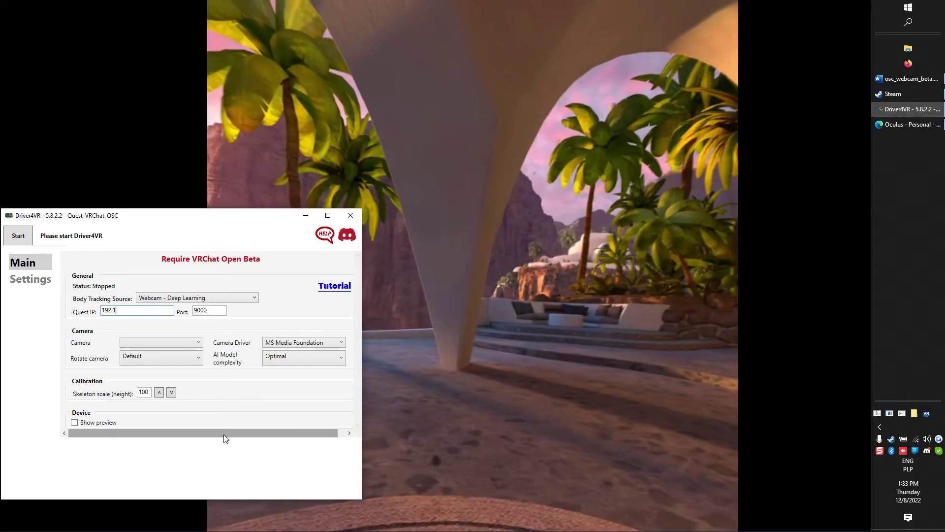
{"action": "type", "text": "68.1.48"}
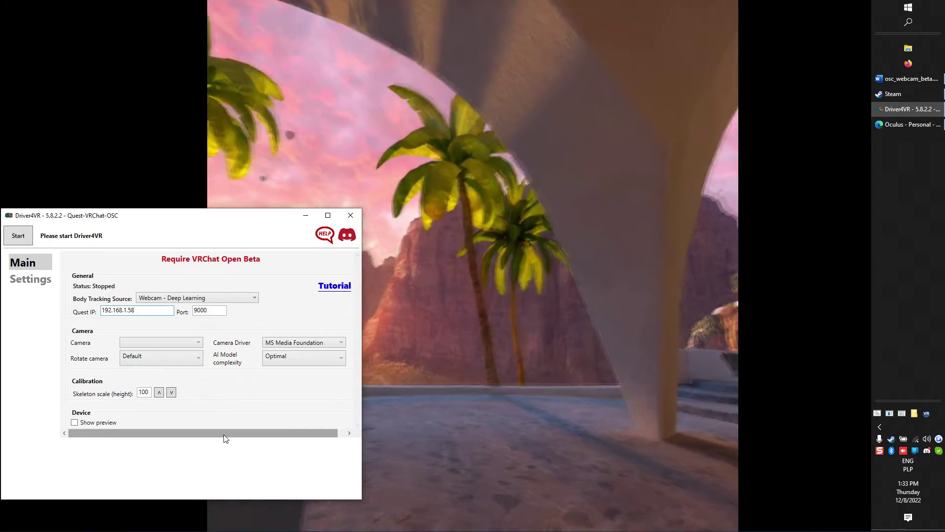
{"action": "key", "text": "Tab"}
Choose Live! Cam Sync HD VF0770 as the camera and start Driver4VR tracking
{"action": "left_click", "coordinate": [199, 343]}
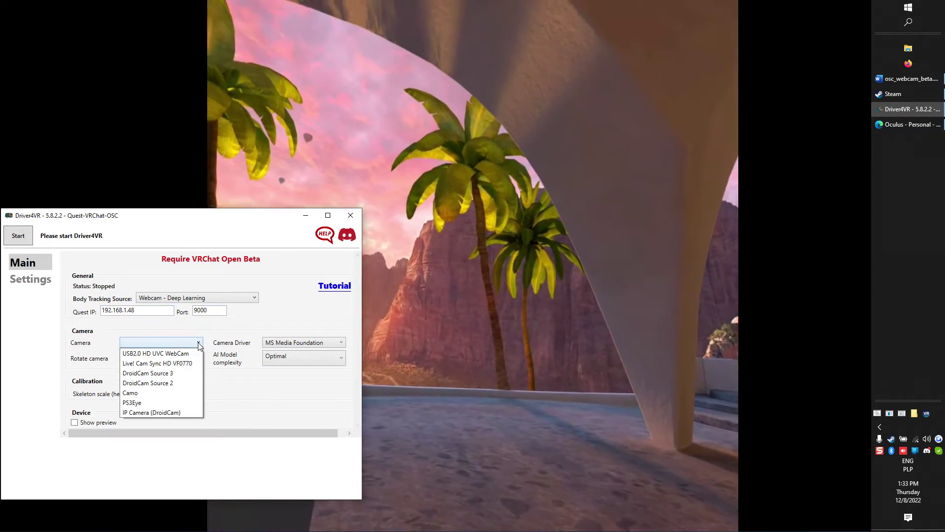
{"action": "left_click", "coordinate": [185, 363]}
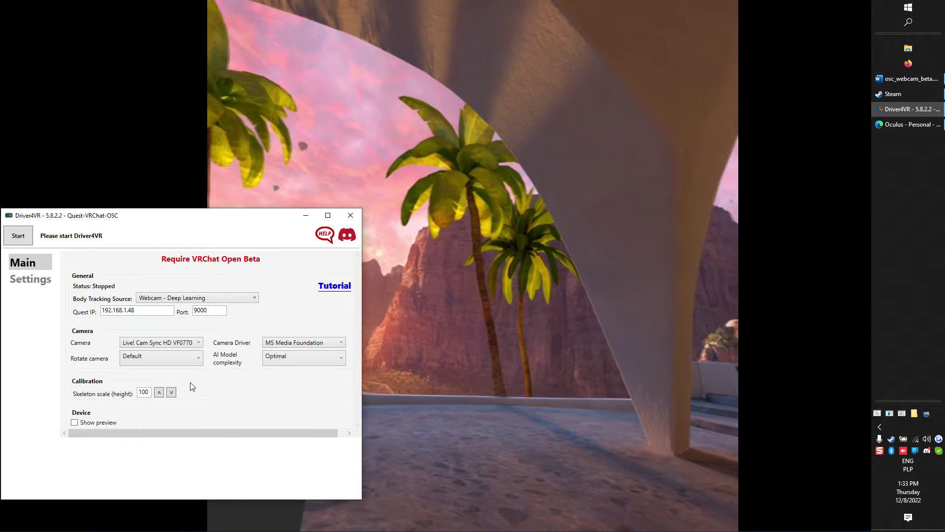
{"action": "left_click", "coordinate": [17, 237]}
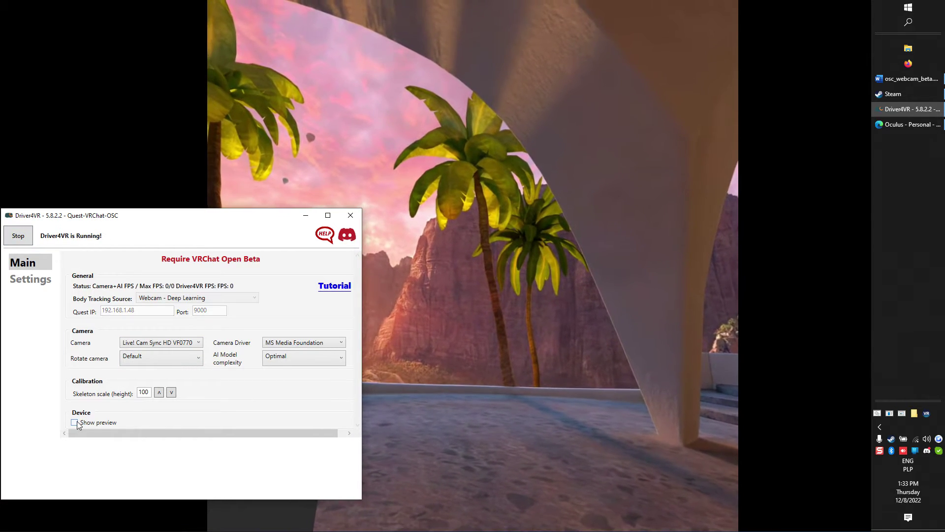
Turn on the camera preview and rotate the camera image clockwise
{"action": "left_click", "coordinate": [75, 423]}
{"action": "scroll", "coordinate": [290, 399], "scroll_direction": "down", "scroll_amount": 3}
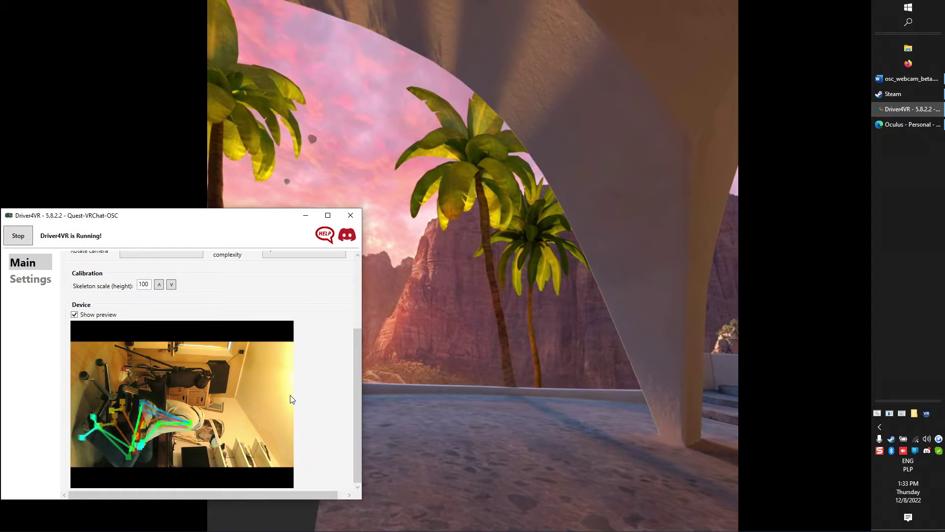
{"action": "scroll", "coordinate": [290, 396], "scroll_direction": "up", "scroll_amount": 2}
{"action": "left_click", "coordinate": [150, 296]}
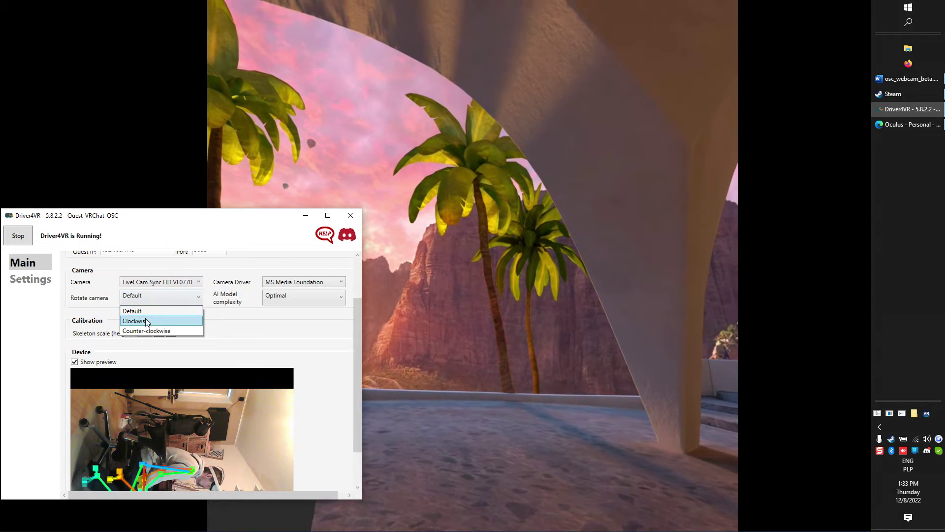
{"action": "left_click", "coordinate": [146, 321]}
{"action": "scroll", "coordinate": [290, 355], "scroll_direction": "down", "scroll_amount": 2}
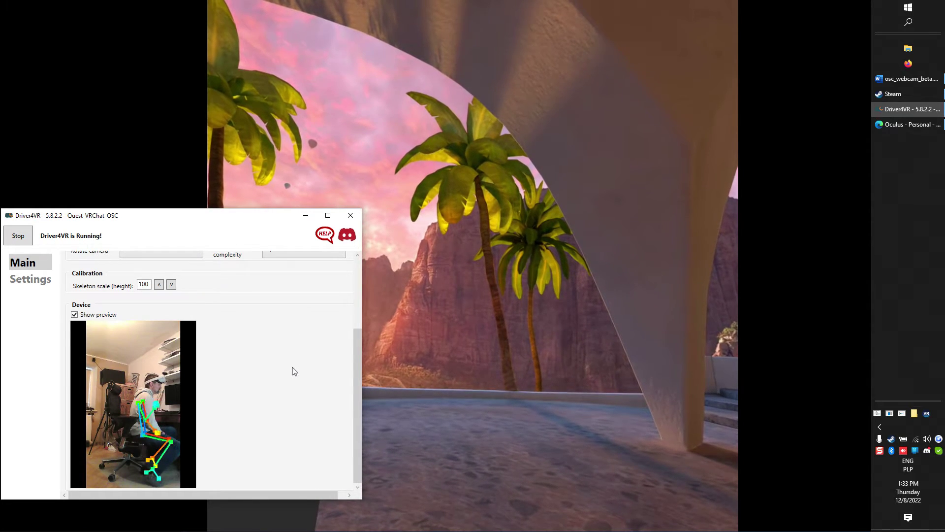
{"action": "scroll", "coordinate": [292, 369], "scroll_direction": "up", "scroll_amount": 3}
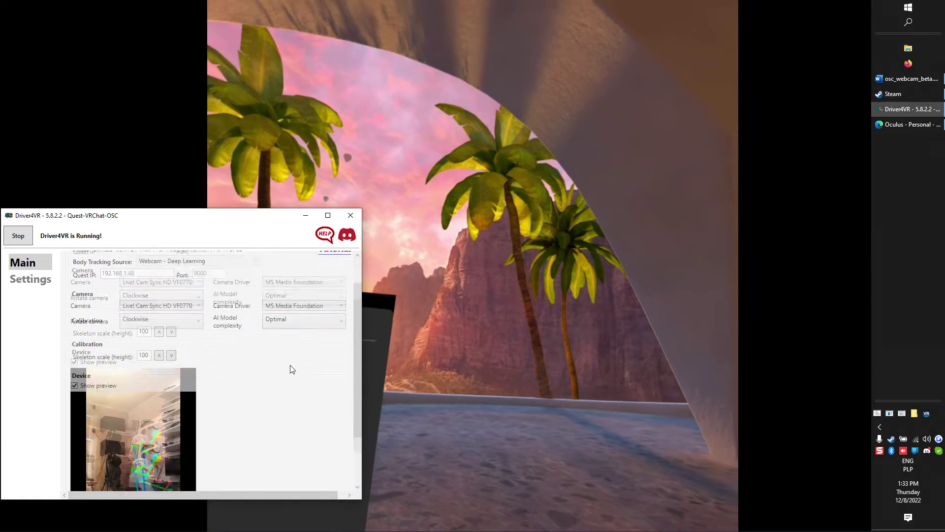